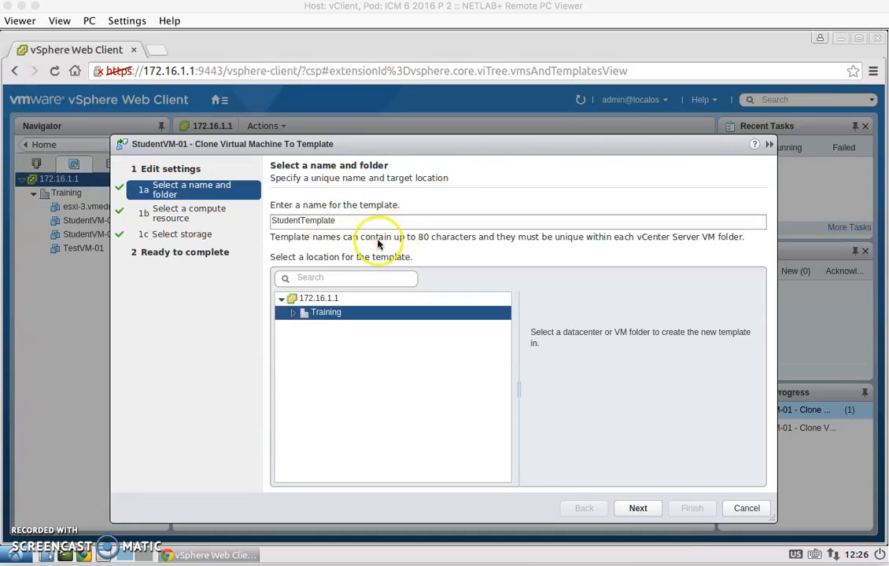
Clone StudentVM-01 to a template named StudentTemplate in Training, on host esxi-1.vmeduc.com, using Thin Provision on the iSCSI-LUN0 datastore.
{"action": "left_click", "coordinate": [638, 508]}
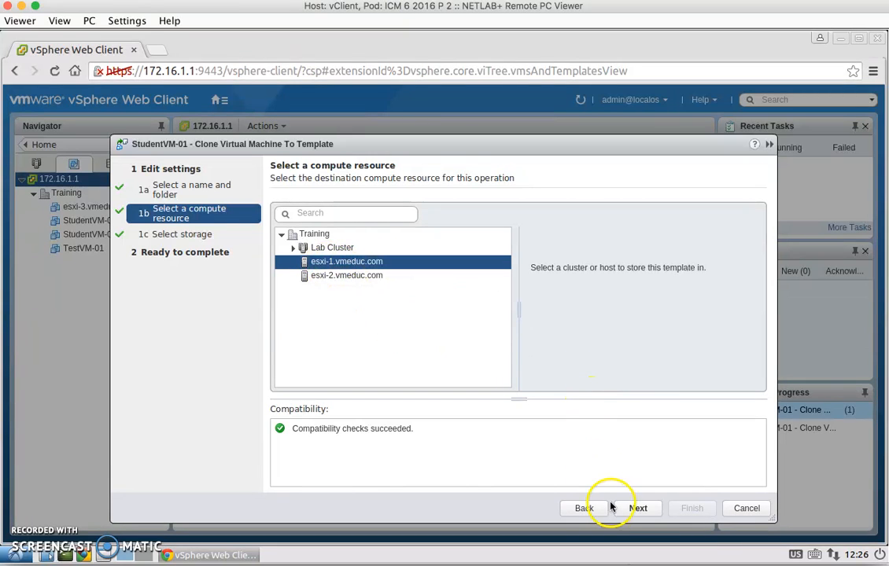
{"action": "left_click", "coordinate": [637, 509]}
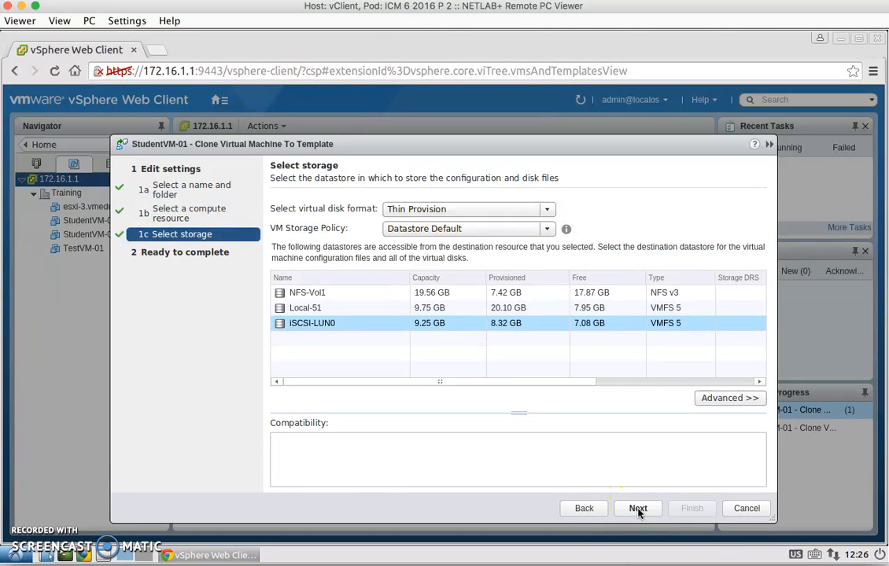
{"action": "left_click", "coordinate": [342, 329]}
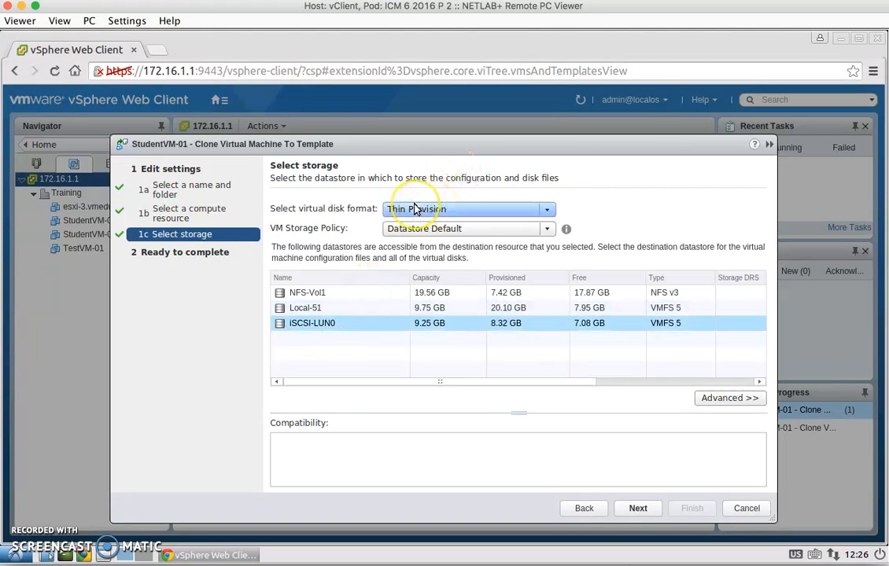
{"action": "left_click", "coordinate": [641, 509]}
{"action": "left_click", "coordinate": [693, 511]}
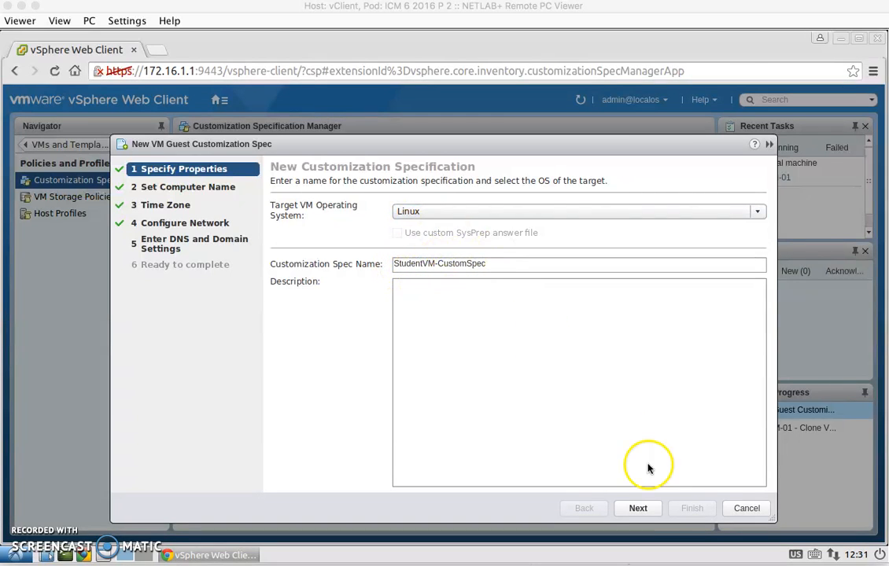
Accept Linux spec StudentVM-CustomSpec, with the virtual machine name as computer name, domain vmeduc.com, time zone US Pacific-New and Local Time hardware clock.
{"action": "left_click", "coordinate": [637, 508]}
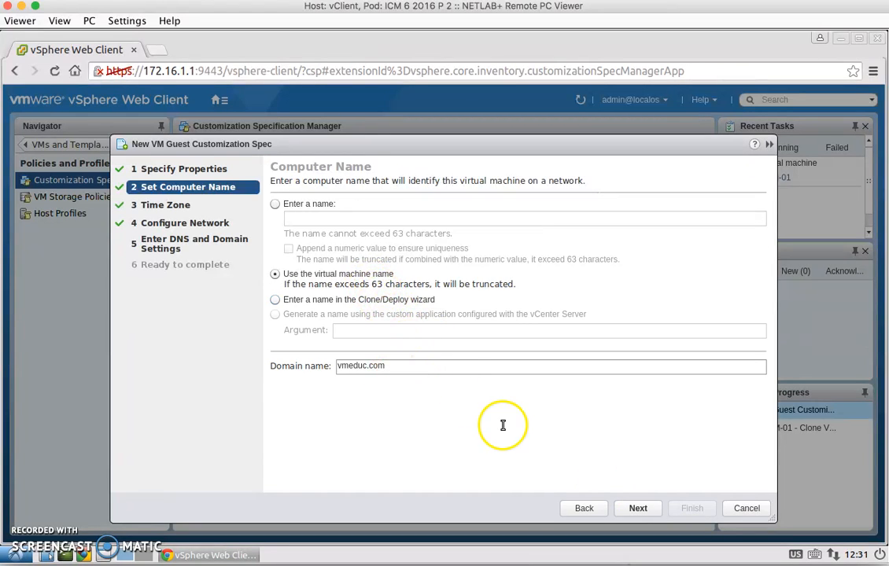
{"action": "left_click", "coordinate": [648, 513]}
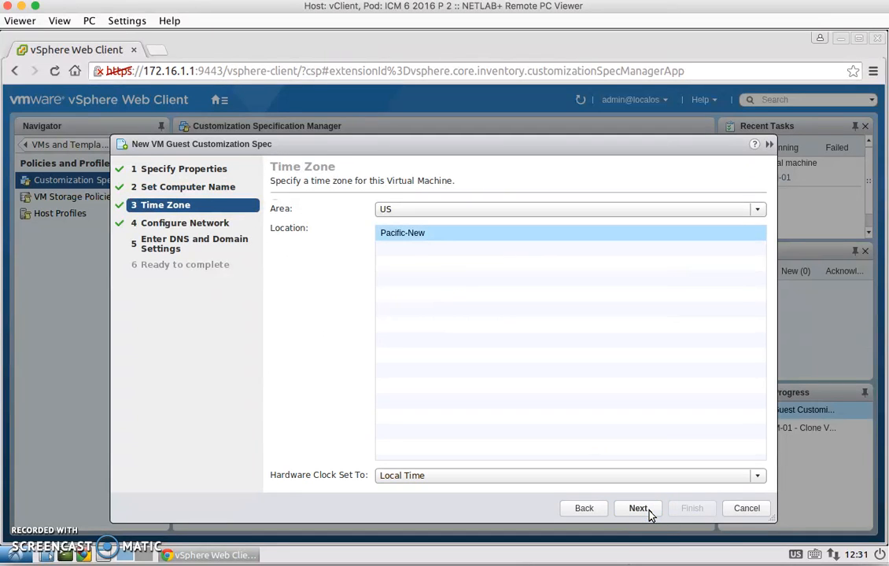
{"action": "left_click", "coordinate": [648, 511]}
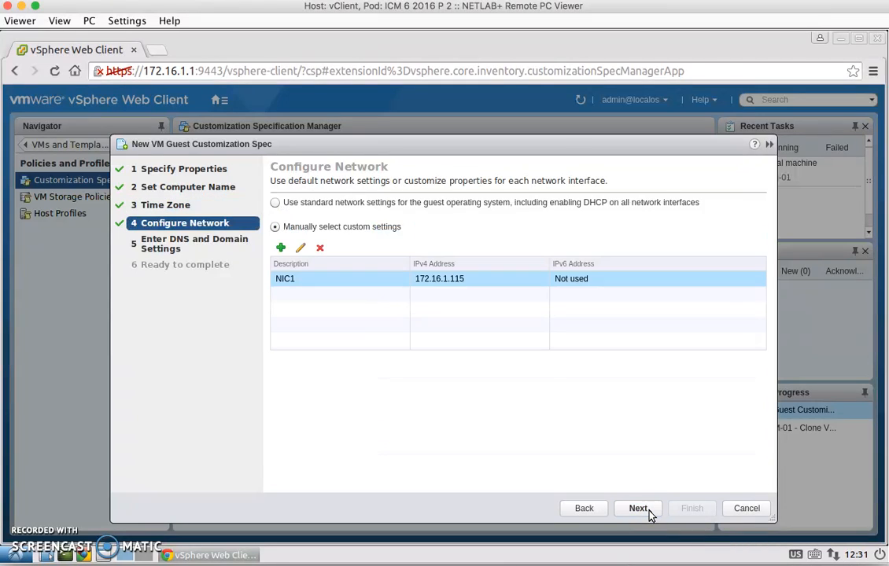
Confirm NIC1's IPv4 settings with address 172.16.1.115, accept primary DNS 172.16.1.99 and search path vmeduc.com, and finish the customization spec.
{"action": "left_click", "coordinate": [301, 251]}
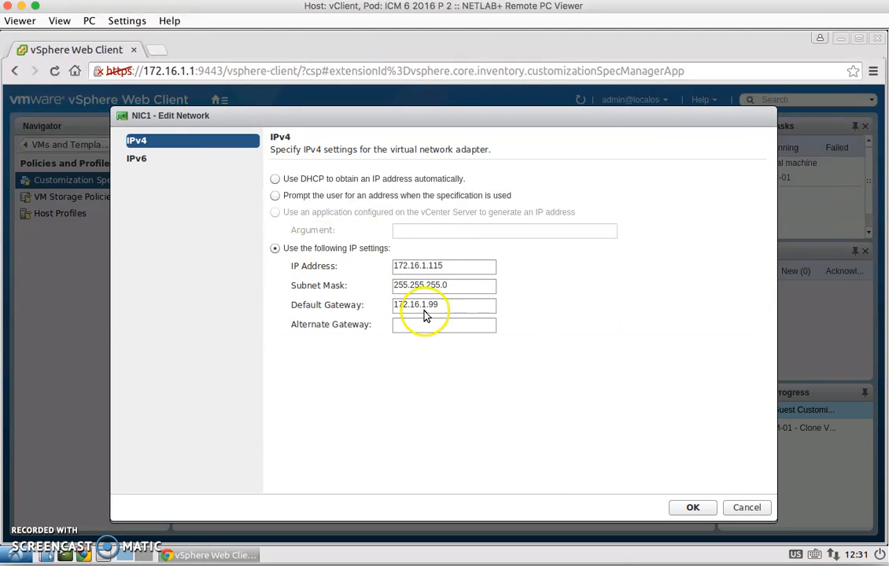
{"action": "left_click", "coordinate": [688, 508]}
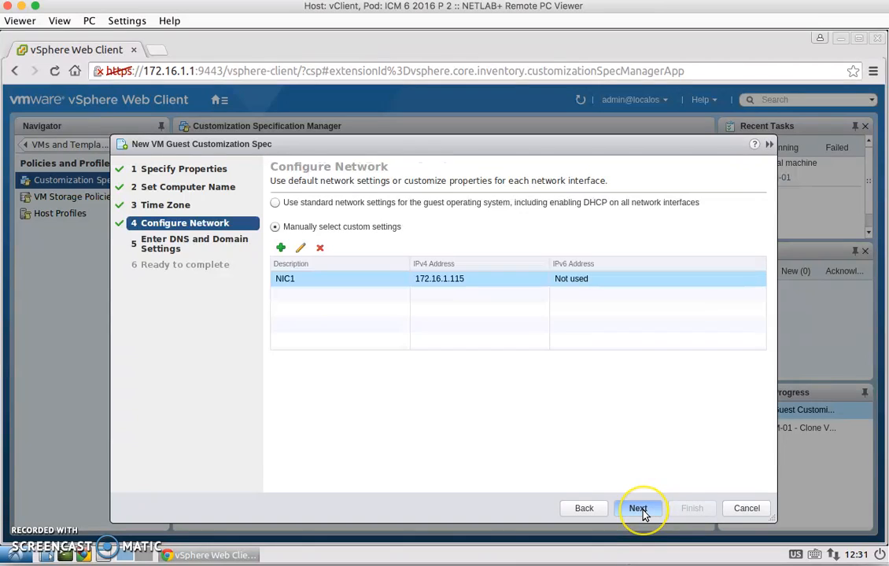
{"action": "left_click", "coordinate": [638, 509]}
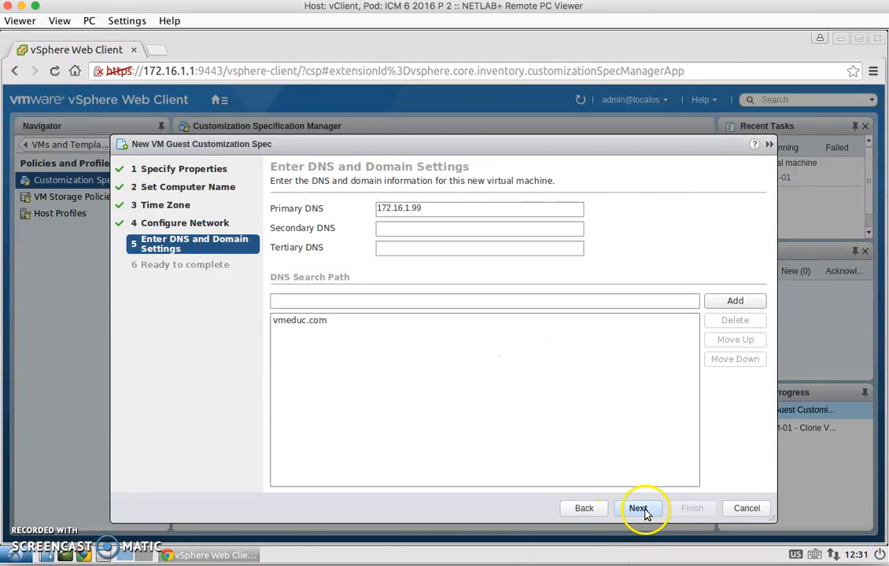
{"action": "left_click", "coordinate": [637, 508]}
{"action": "left_click", "coordinate": [692, 510]}
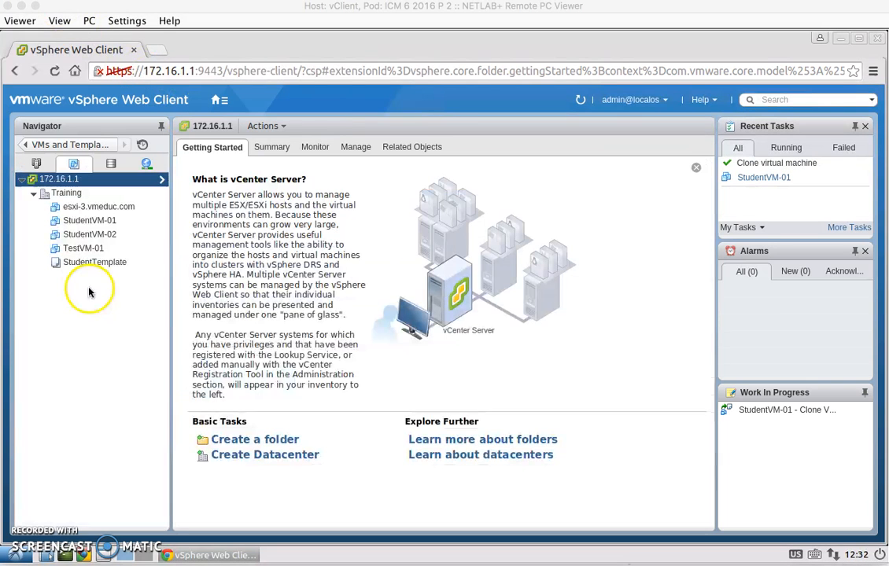
Convert the virtual machine TestVM-01 to a template.
{"action": "left_click", "coordinate": [87, 247]}
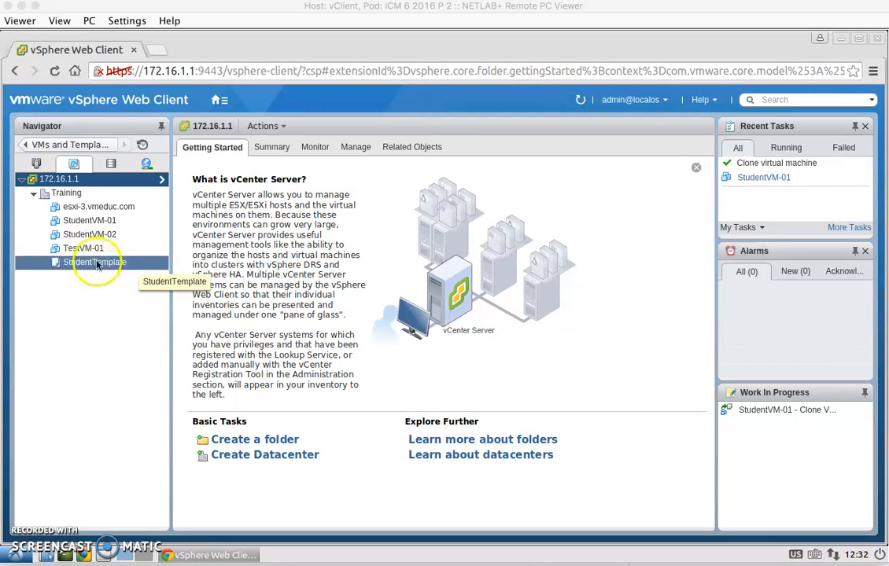
{"action": "right_click", "coordinate": [87, 248]}
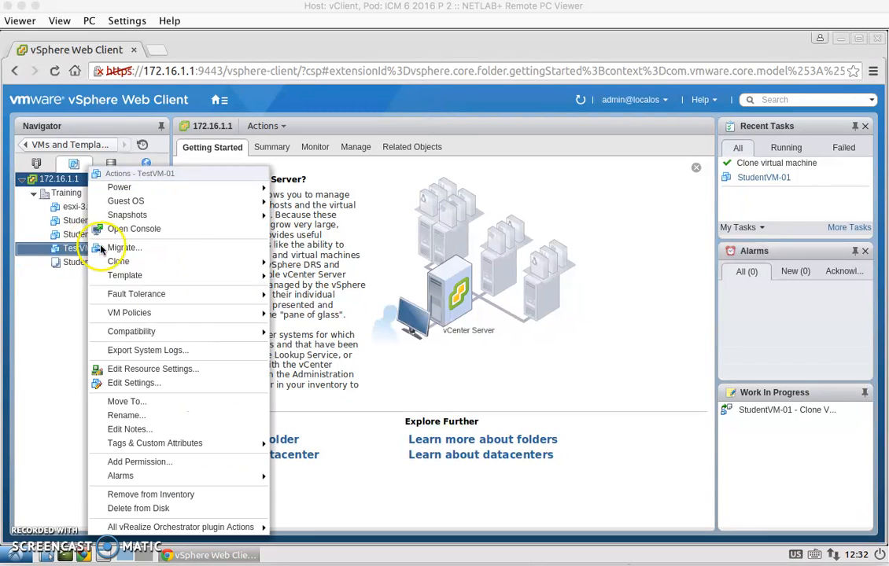
{"action": "mouse_move", "coordinate": [258, 277]}
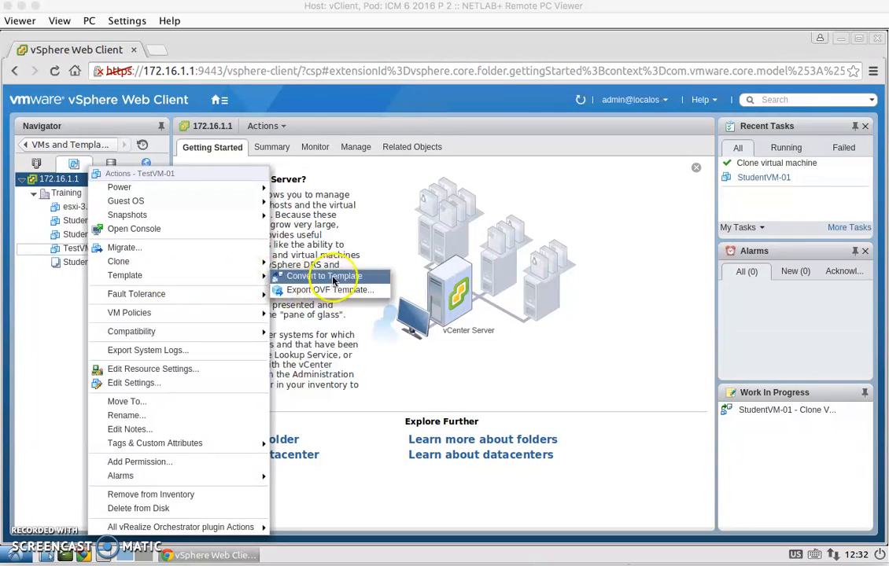
{"action": "left_click", "coordinate": [303, 279]}
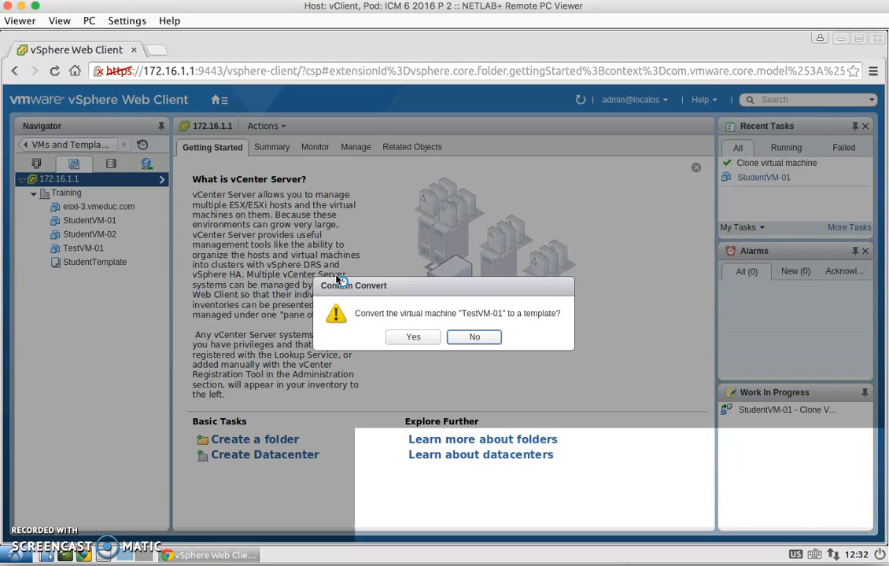
{"action": "left_click", "coordinate": [413, 337]}
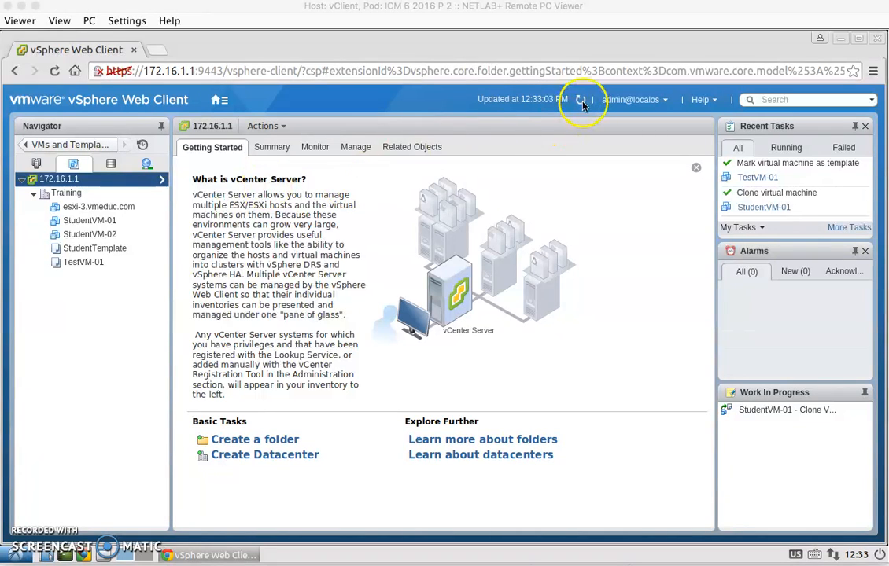
{"action": "left_click", "coordinate": [80, 262]}
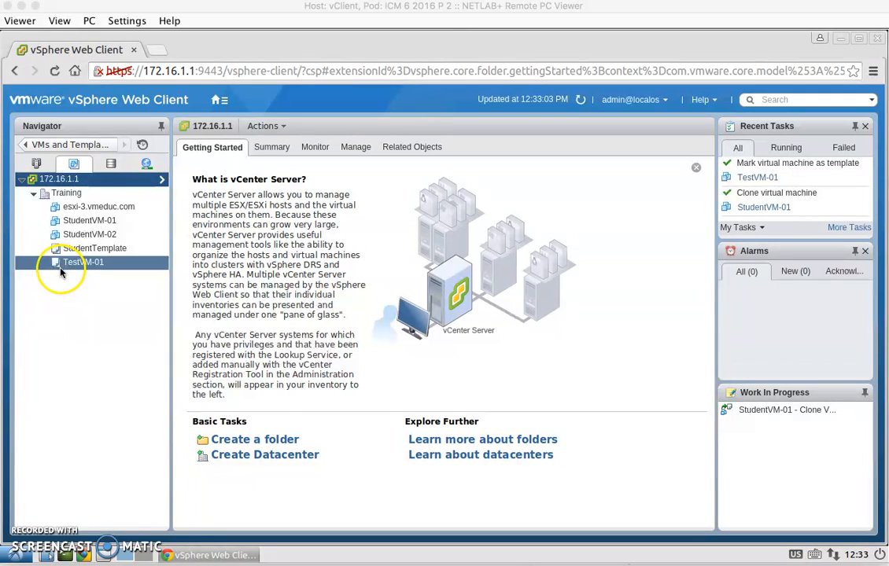
{"action": "left_click", "coordinate": [60, 274]}
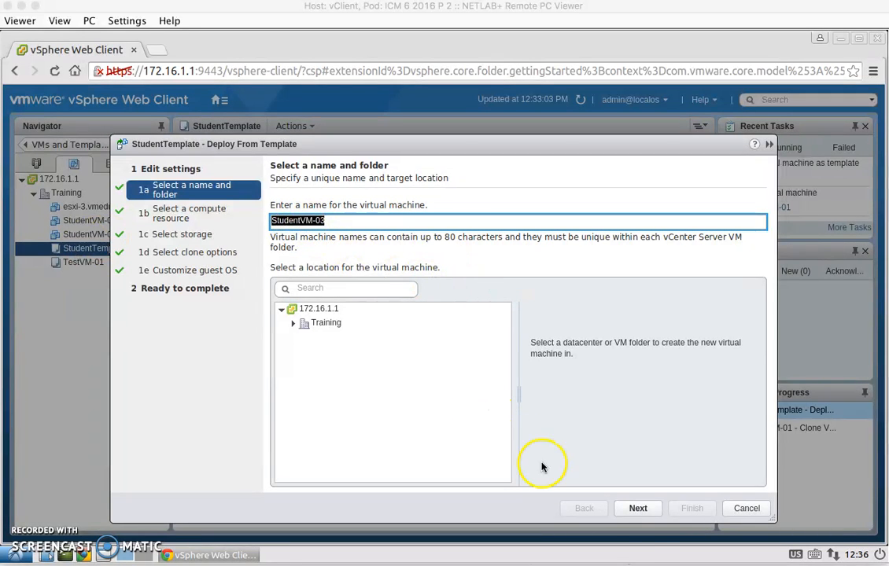
Deploy StudentVM-03 from StudentTemplate on esxi-1.vmeduc.com, thin provisioned on iSCSI-LUN0, customized with StudentVM-CustomSpec and powered on after creation.
{"action": "left_click", "coordinate": [638, 508]}
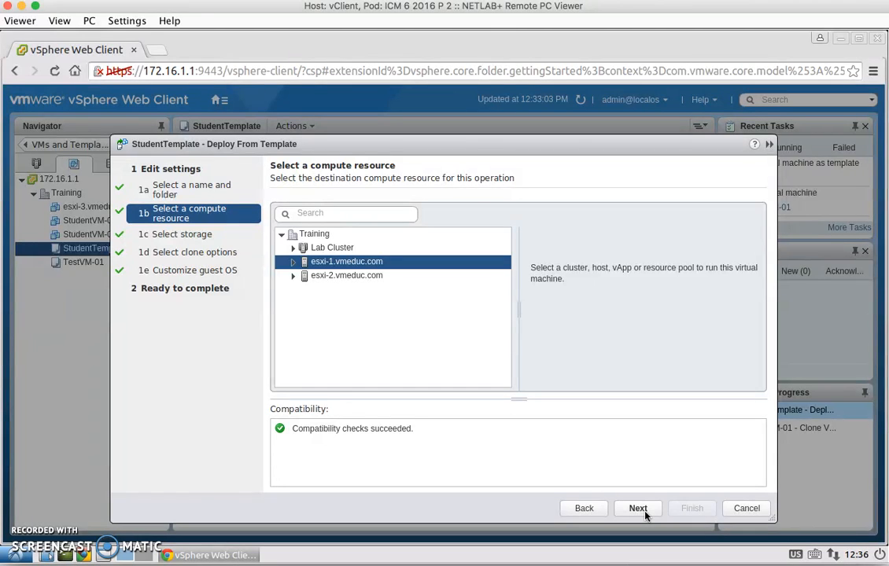
{"action": "left_click", "coordinate": [641, 510]}
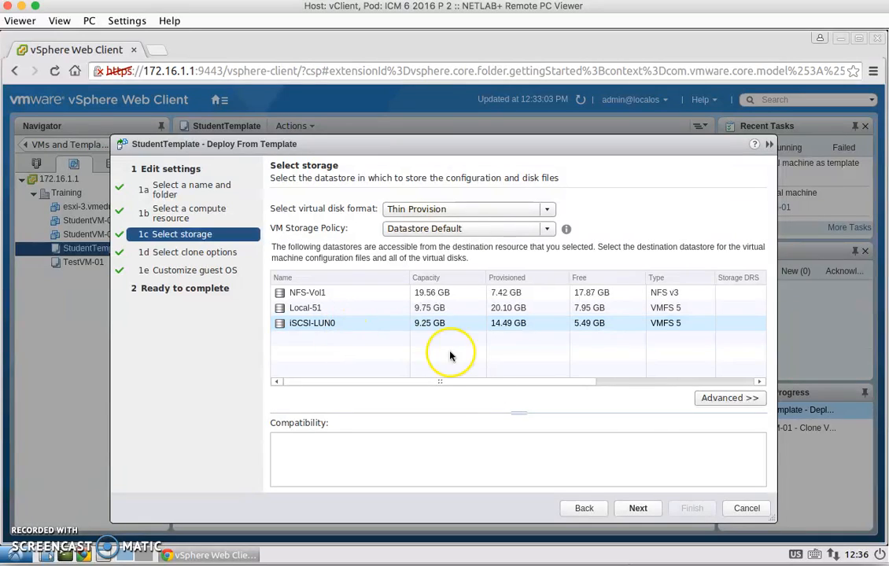
{"action": "left_click", "coordinate": [641, 509]}
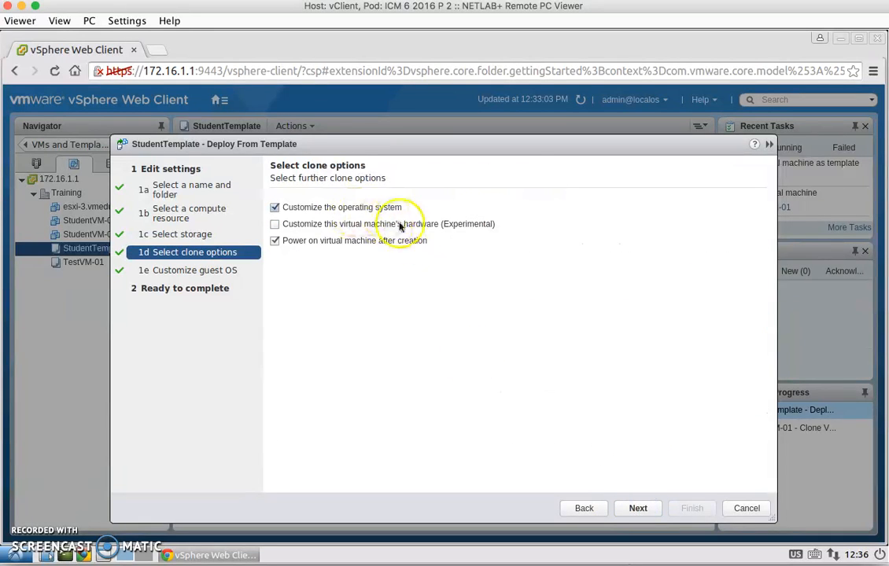
{"action": "left_click", "coordinate": [638, 507]}
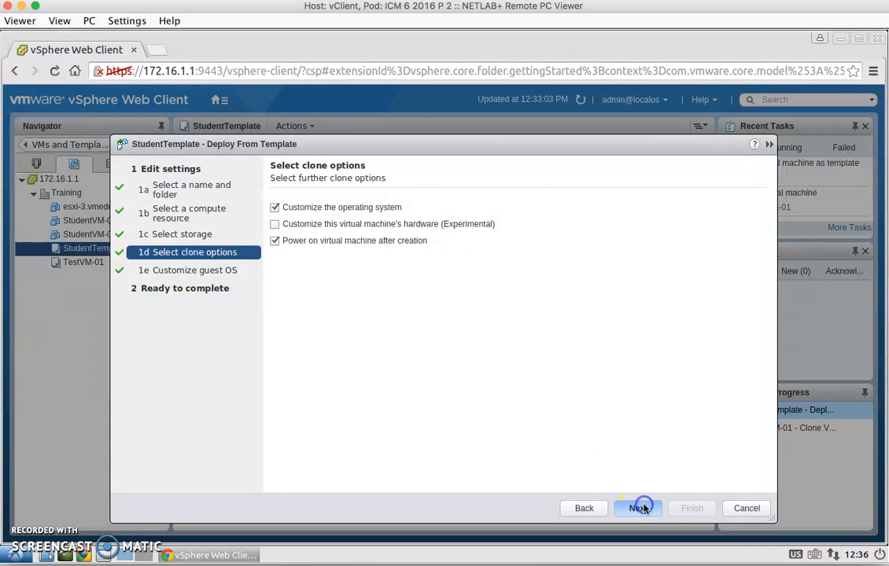
{"action": "left_click", "coordinate": [640, 508]}
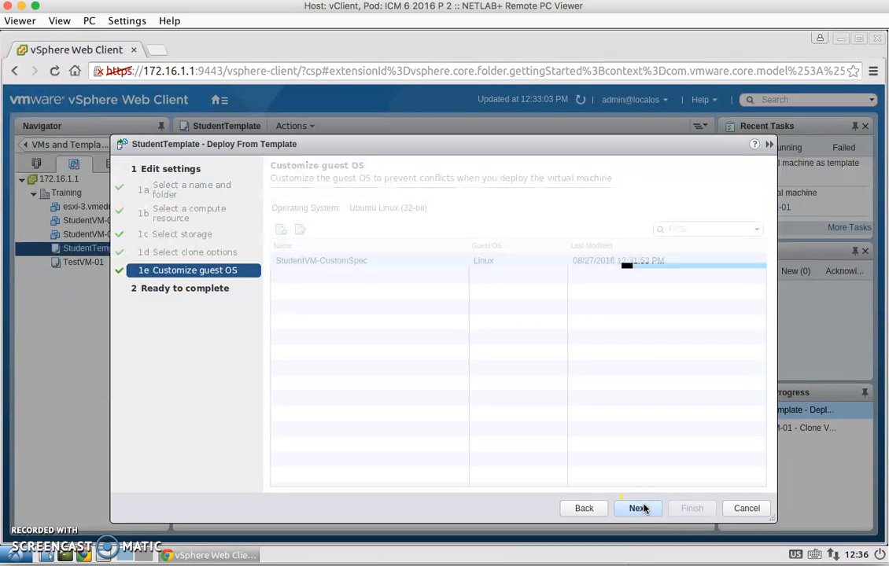
{"action": "left_click", "coordinate": [687, 510]}
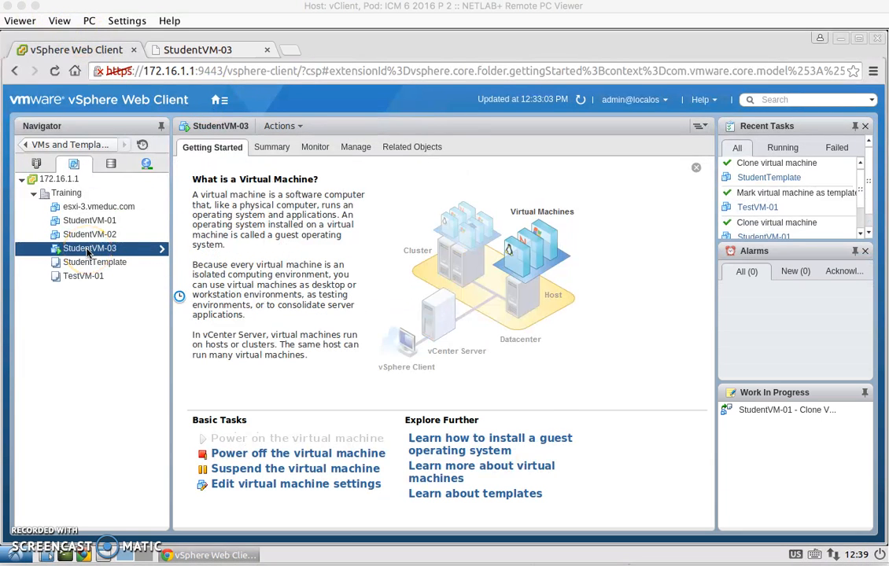
Check StudentVM-03's network configuration in its open console, and close the console.
{"action": "left_click", "coordinate": [98, 254]}
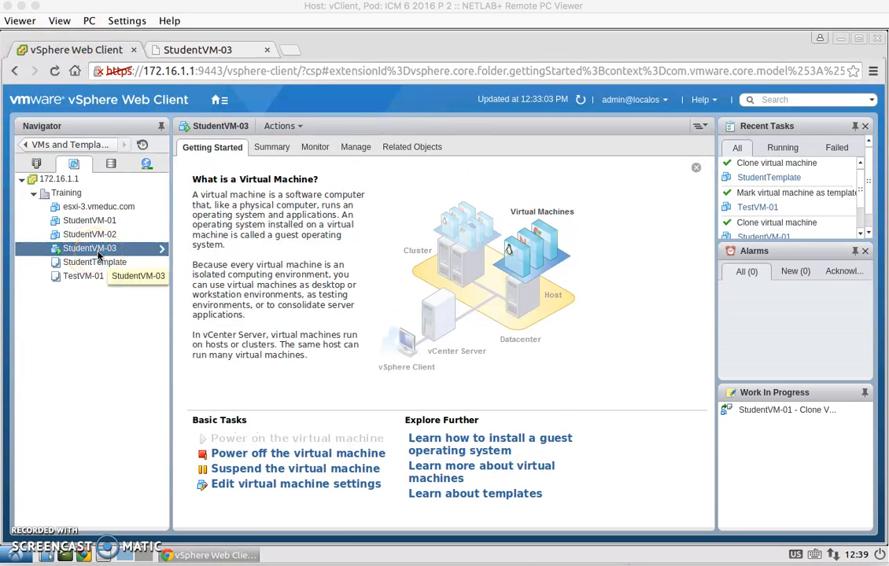
{"action": "left_click", "coordinate": [191, 47]}
{"action": "left_click", "coordinate": [328, 290]}
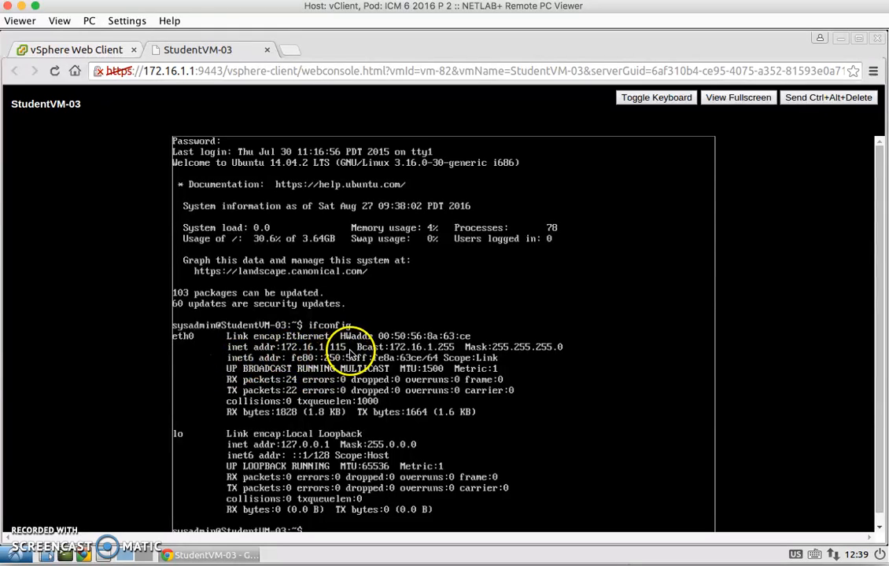
{"action": "left_click", "coordinate": [266, 50]}
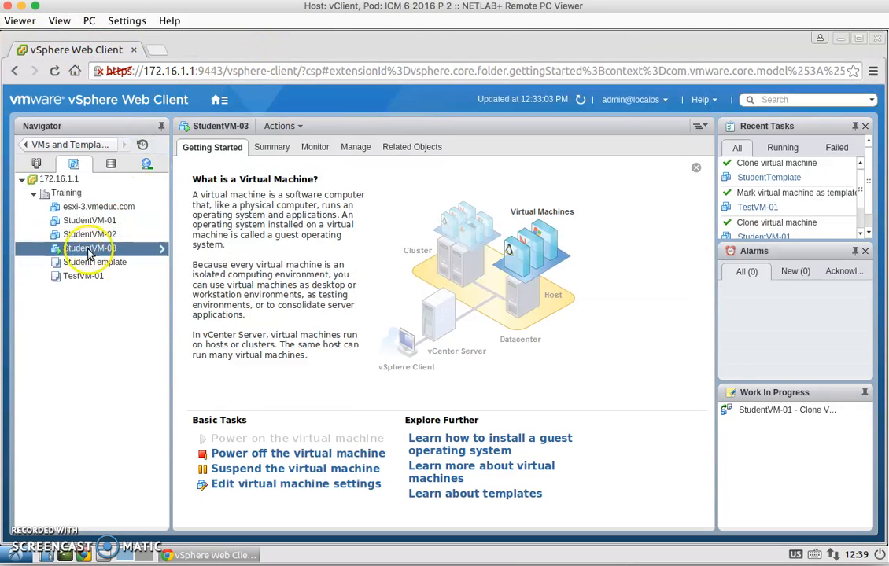
Shut down the guest operating system of StudentVM-03.
{"action": "right_click", "coordinate": [88, 250]}
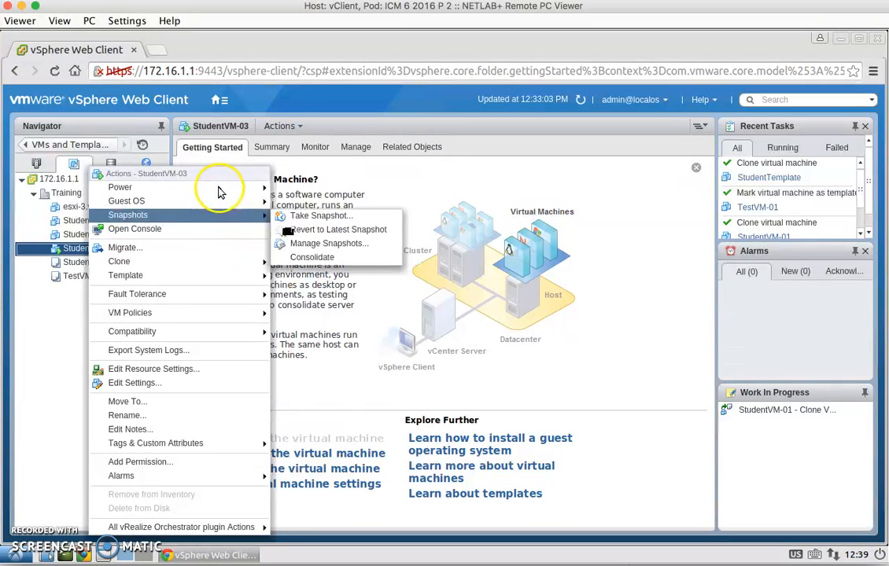
{"action": "mouse_move", "coordinate": [222, 190]}
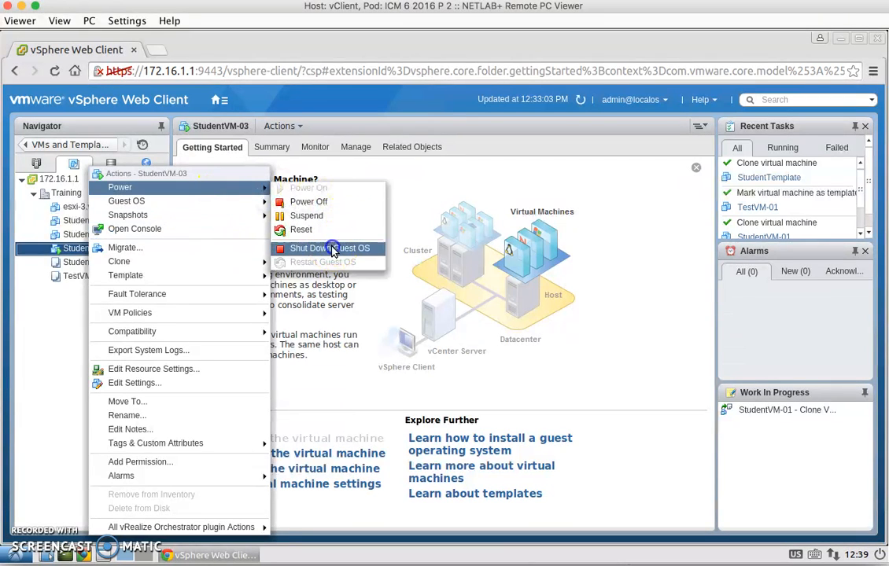
{"action": "left_click", "coordinate": [330, 248]}
{"action": "left_click", "coordinate": [415, 339]}
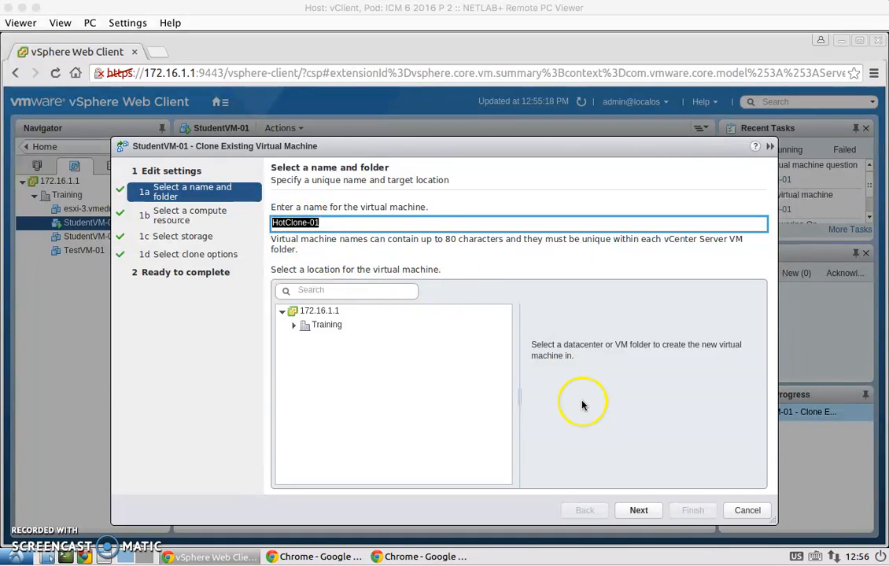
Clone the running StudentVM-01 as HotClone-01 on esxi-1.vmeduc.com, using Thin Provision on the Local-51 datastore with no clone options enabled.
{"action": "left_click", "coordinate": [641, 511]}
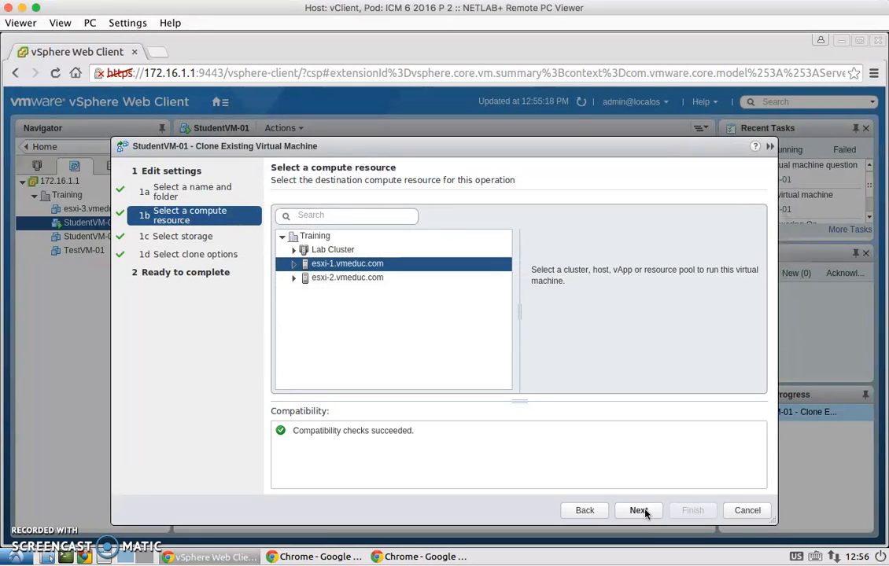
{"action": "left_click", "coordinate": [639, 510]}
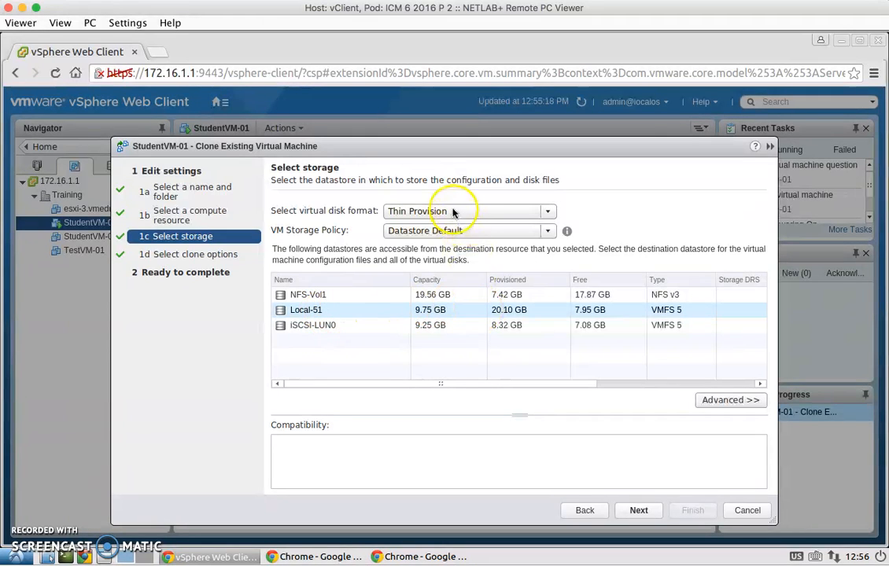
{"action": "left_click", "coordinate": [528, 310]}
{"action": "left_click", "coordinate": [636, 508]}
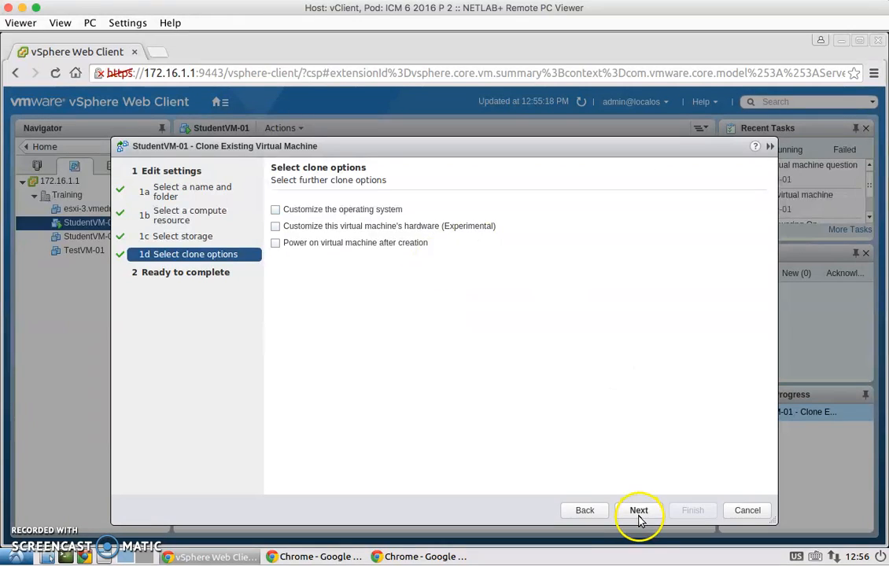
{"action": "left_click", "coordinate": [638, 510]}
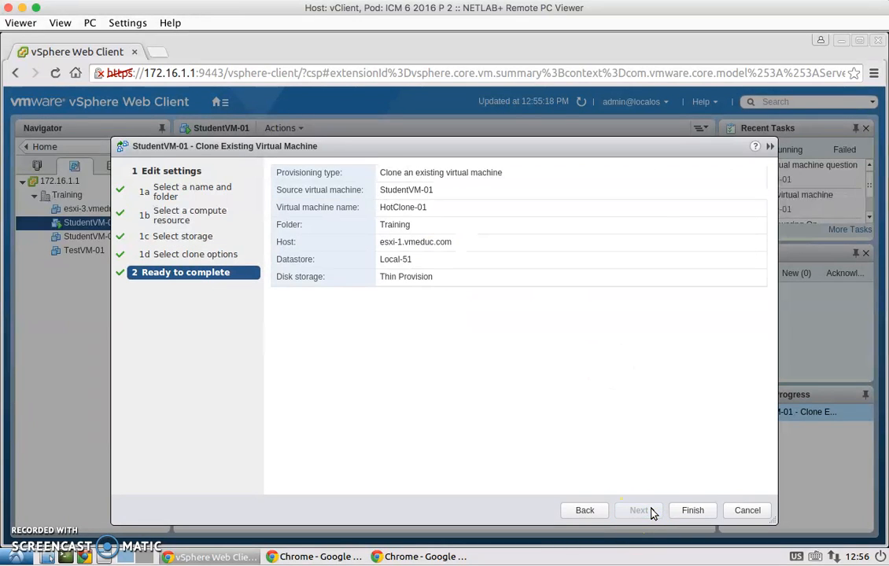
{"action": "left_click", "coordinate": [693, 511]}
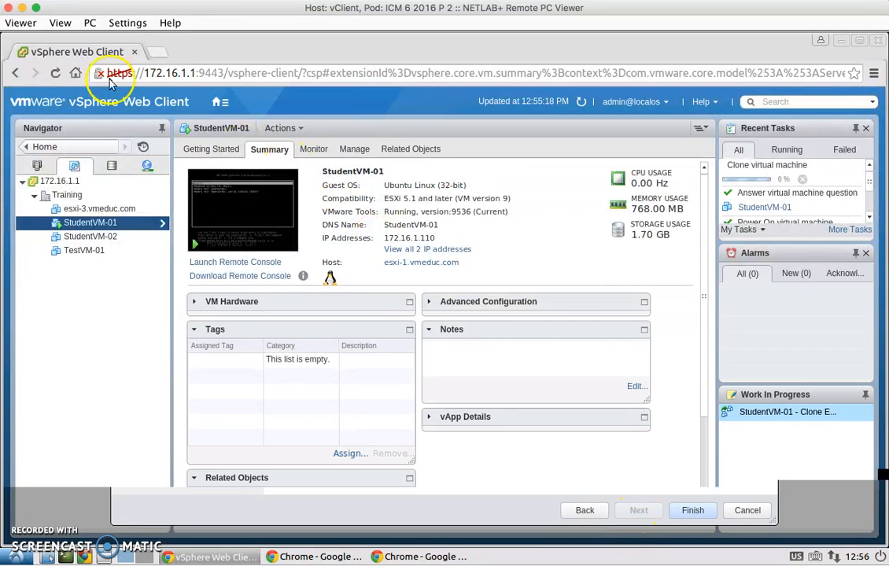